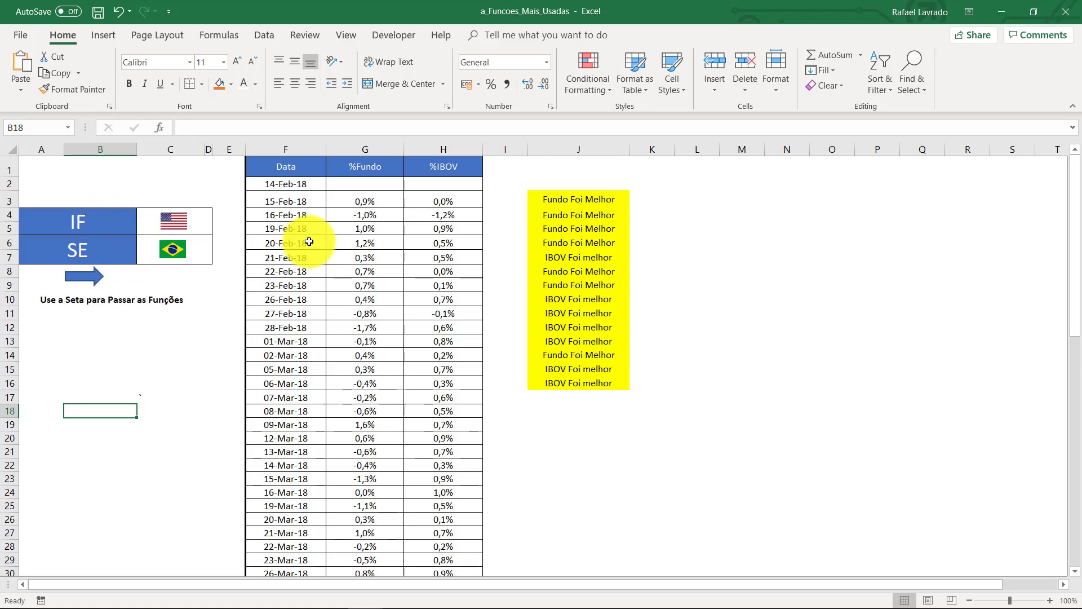
Examine the IF formula in J3 that compares the fund return with the IBOV return.
{"action": "left_click", "coordinate": [561, 201]}
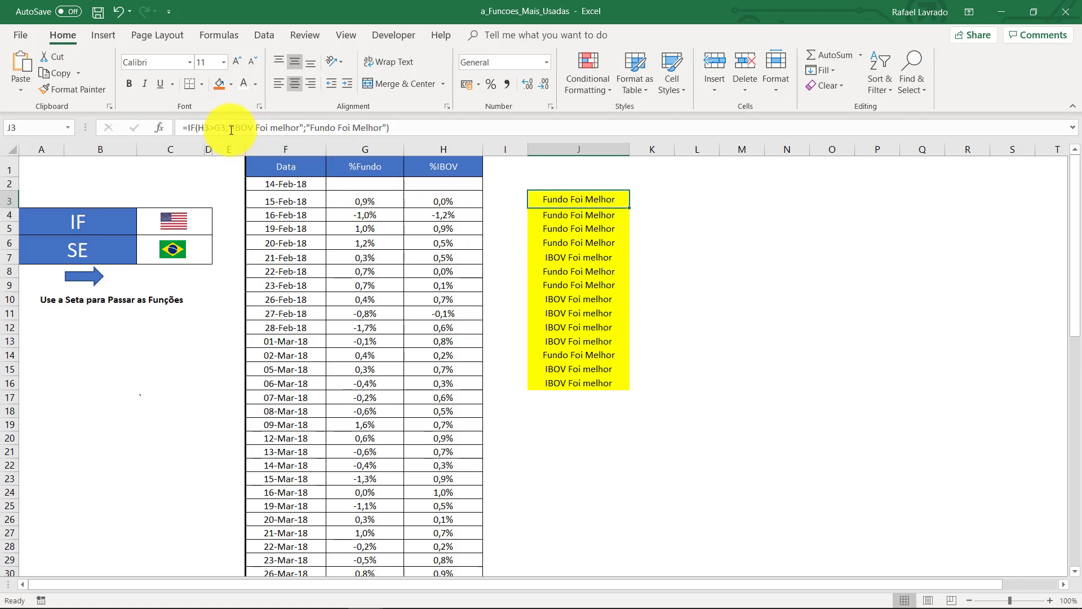
{"action": "left_click", "coordinate": [209, 128]}
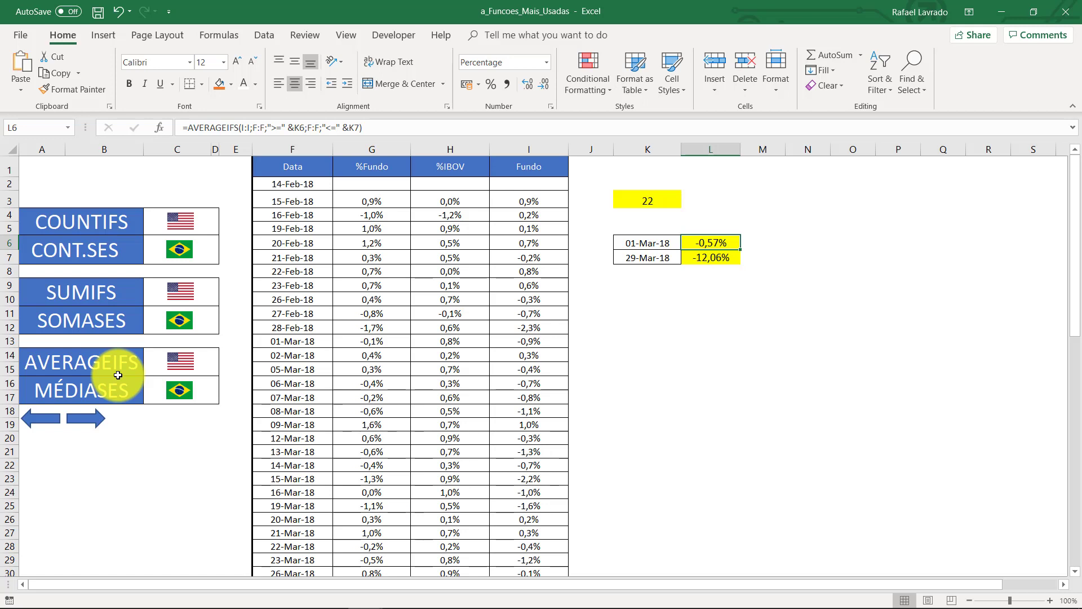
Examine the COUNTIFS formula in K3 and the AVERAGEIFS formula with date criteria in L6.
{"action": "left_click", "coordinate": [647, 199]}
{"action": "left_click", "coordinate": [293, 127]}
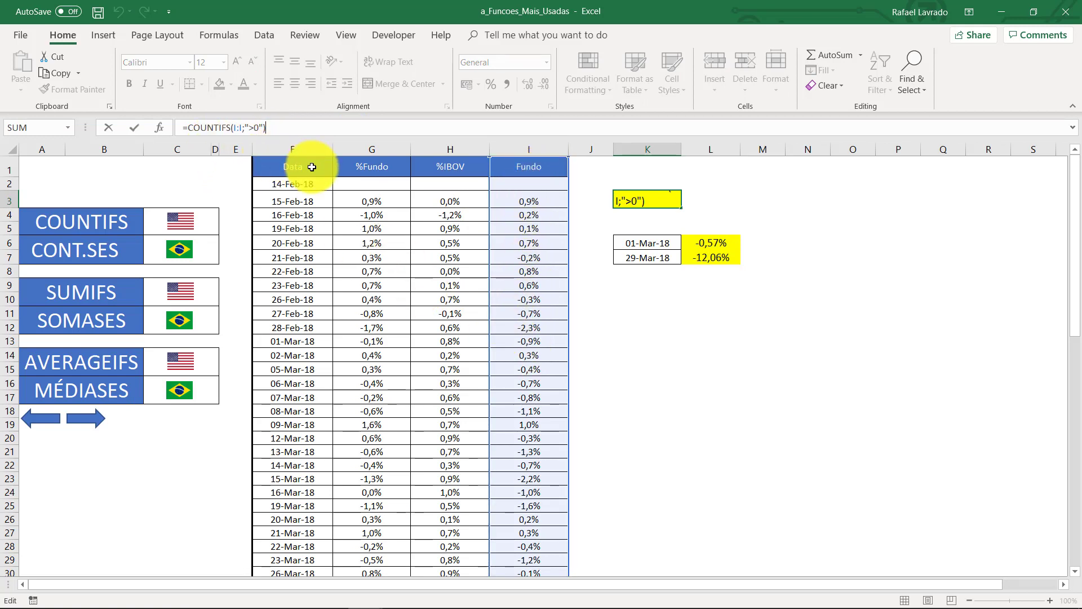
{"action": "left_click", "coordinate": [705, 247]}
{"action": "left_click", "coordinate": [338, 128]}
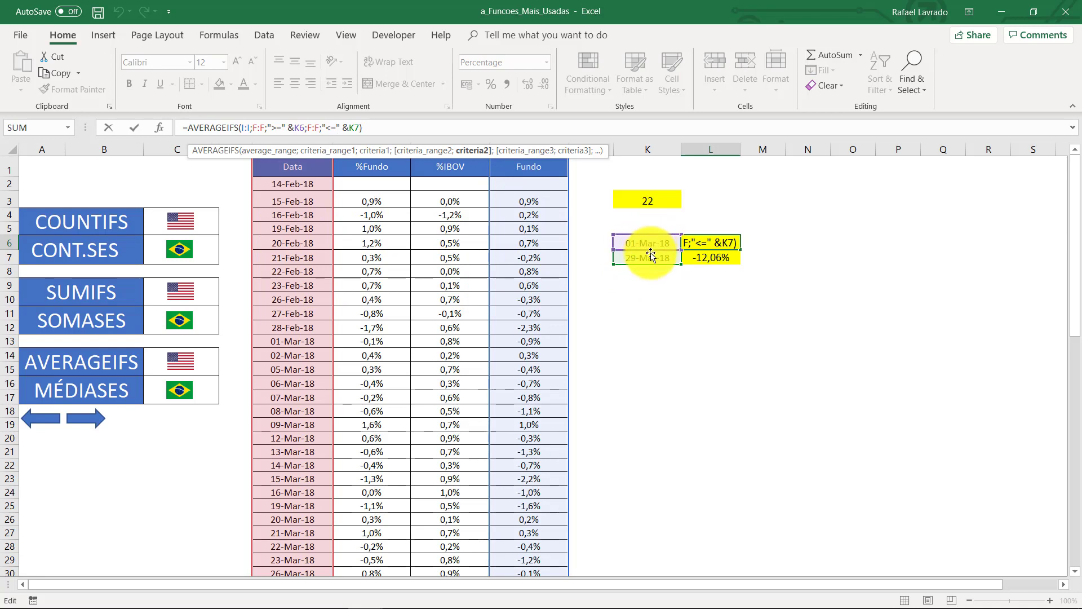
{"action": "key", "text": "Return"}
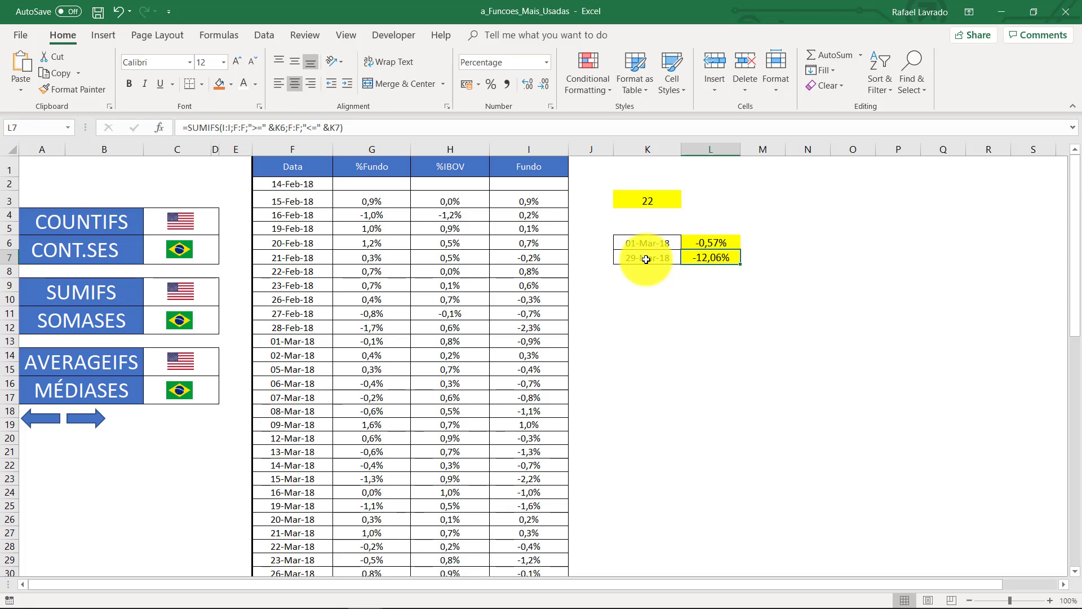
Go to the IFERROR example and compare the plain return formula in I4 with the IFERROR formula in H4.
{"action": "left_click", "coordinate": [83, 417]}
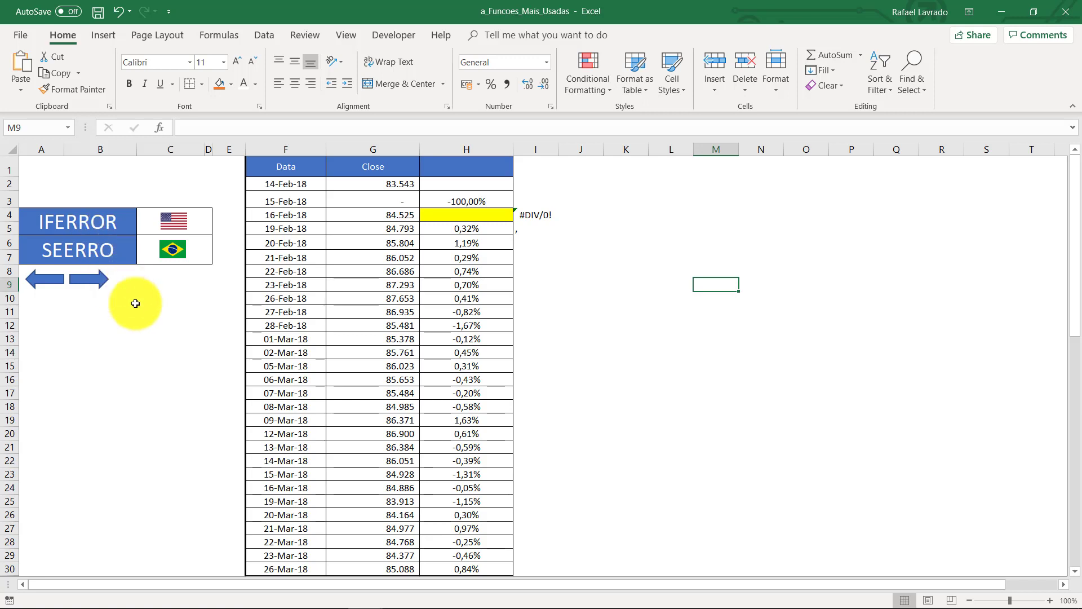
{"action": "left_click", "coordinate": [534, 217]}
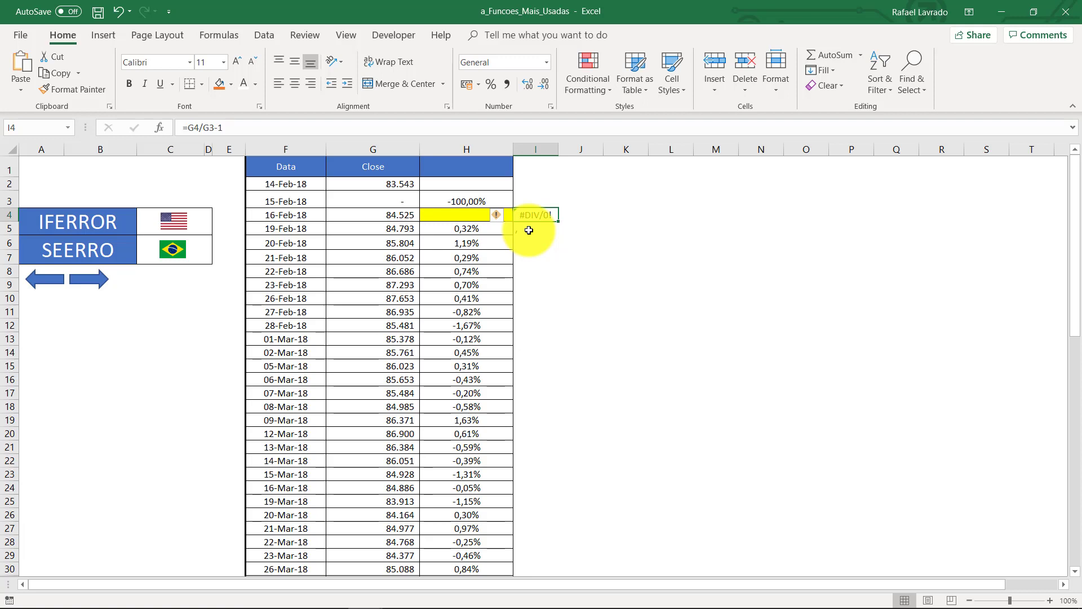
{"action": "key", "text": "Left"}
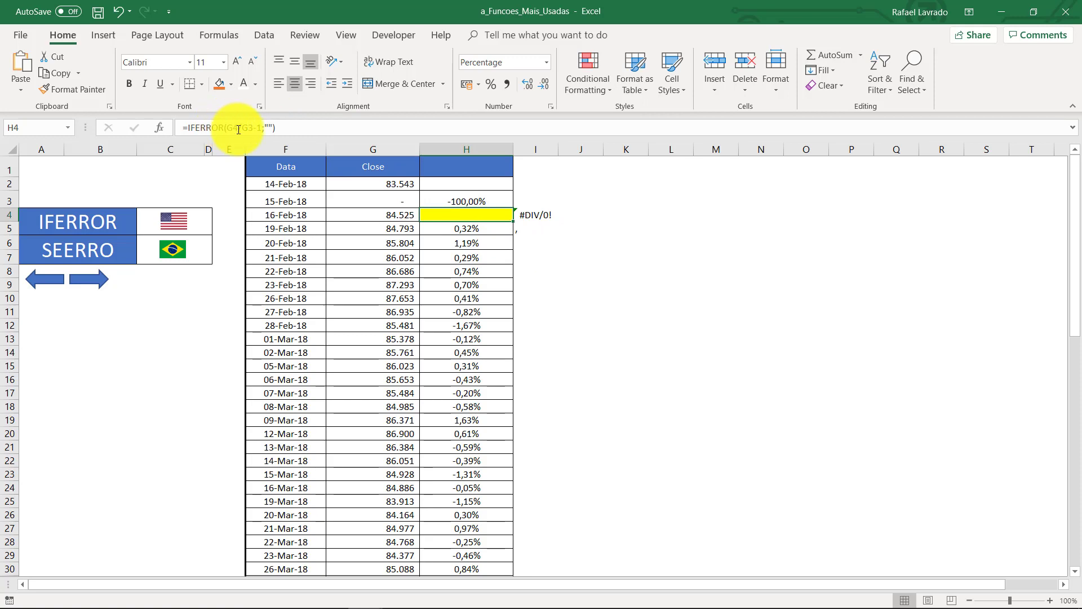
{"action": "key", "text": "F2"}
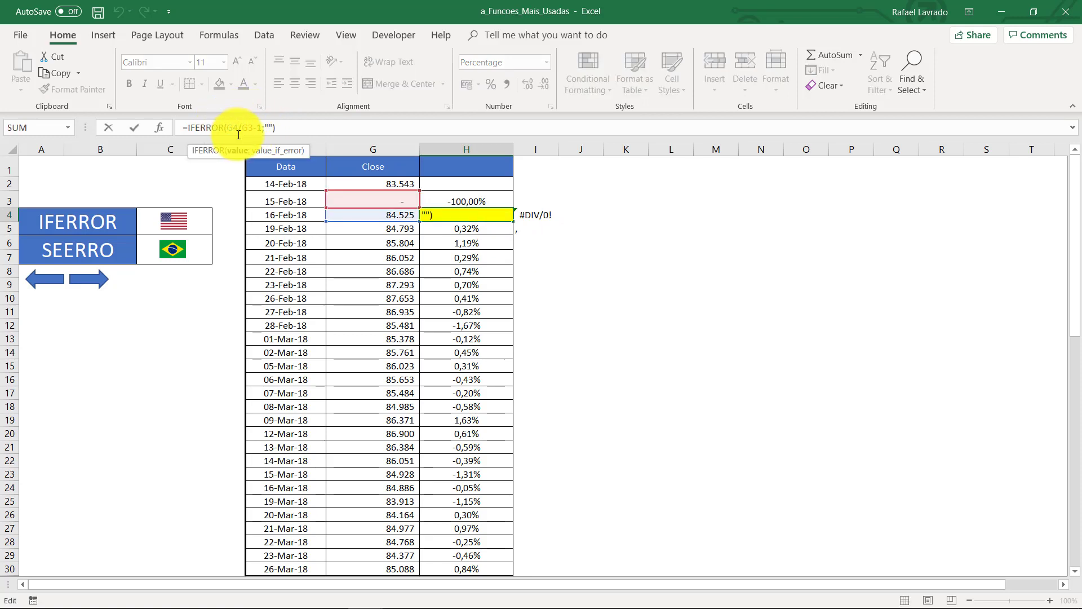
{"action": "left_click", "coordinate": [236, 136]}
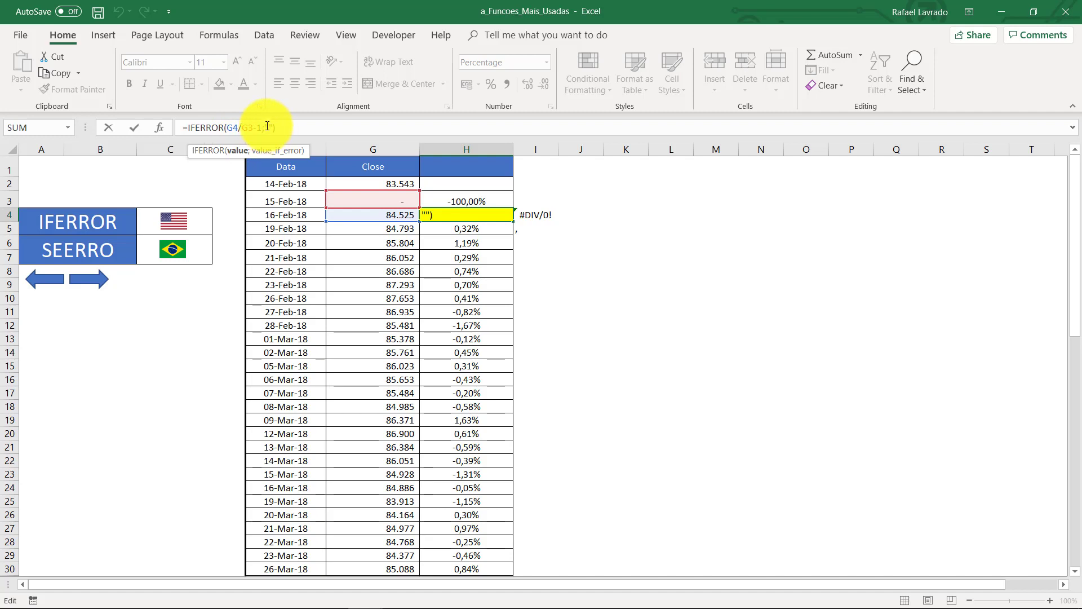
{"action": "left_click", "coordinate": [536, 243]}
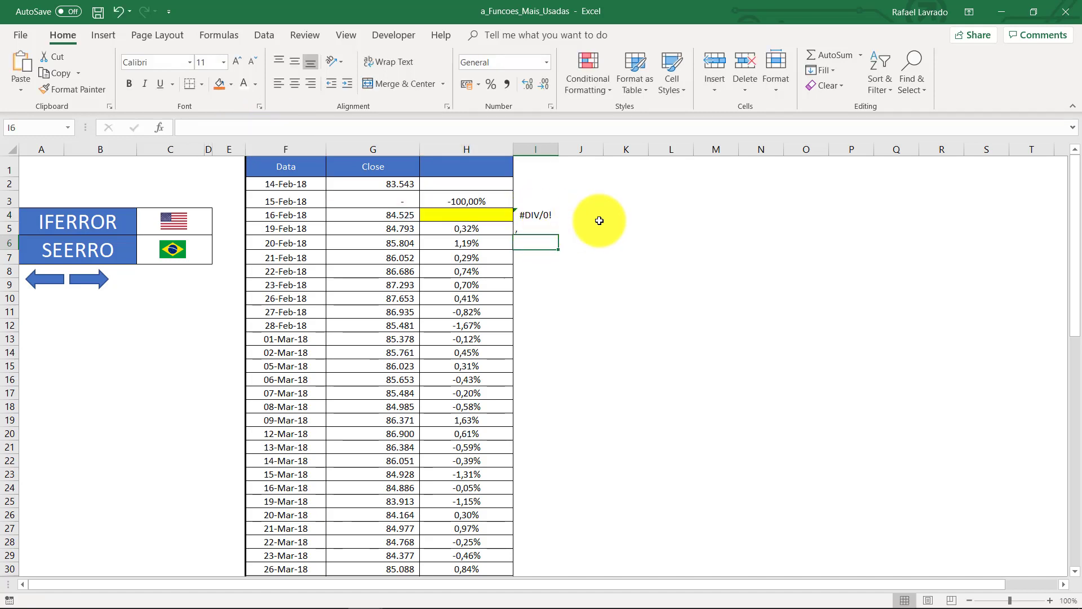
{"action": "left_click", "coordinate": [451, 212]}
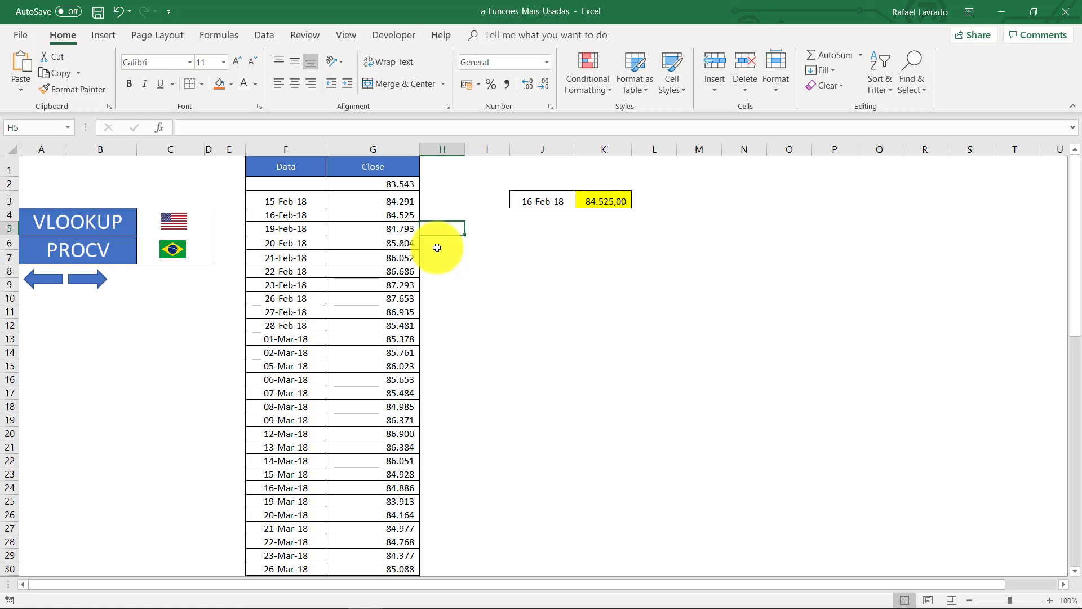
Examine the arguments of the VLOOKUP formula in K3 that looks up the closing price by date.
{"action": "key", "text": "Up"}
{"action": "key", "text": "Up"}
{"action": "key", "text": "Right"}
{"action": "key", "text": "Right"}
{"action": "key", "text": "Right"}
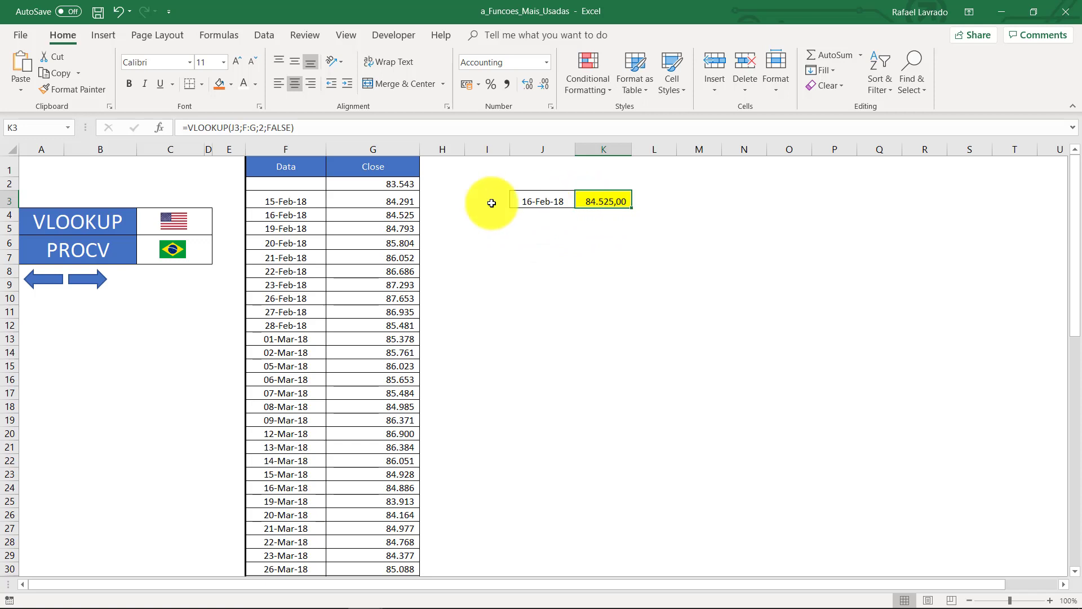
{"action": "key", "text": "F2"}
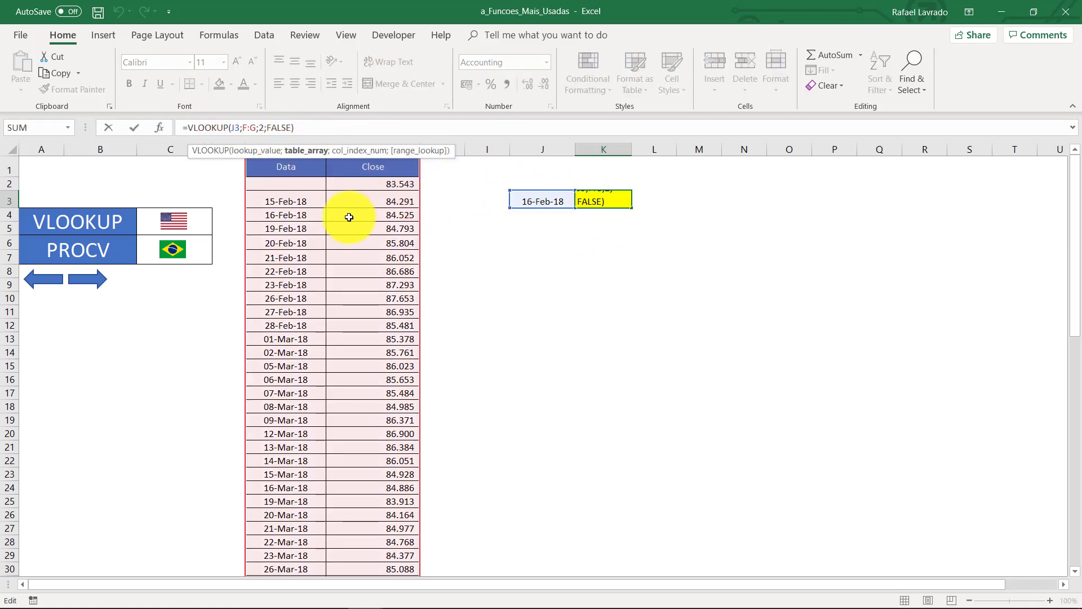
{"action": "key", "text": "Return"}
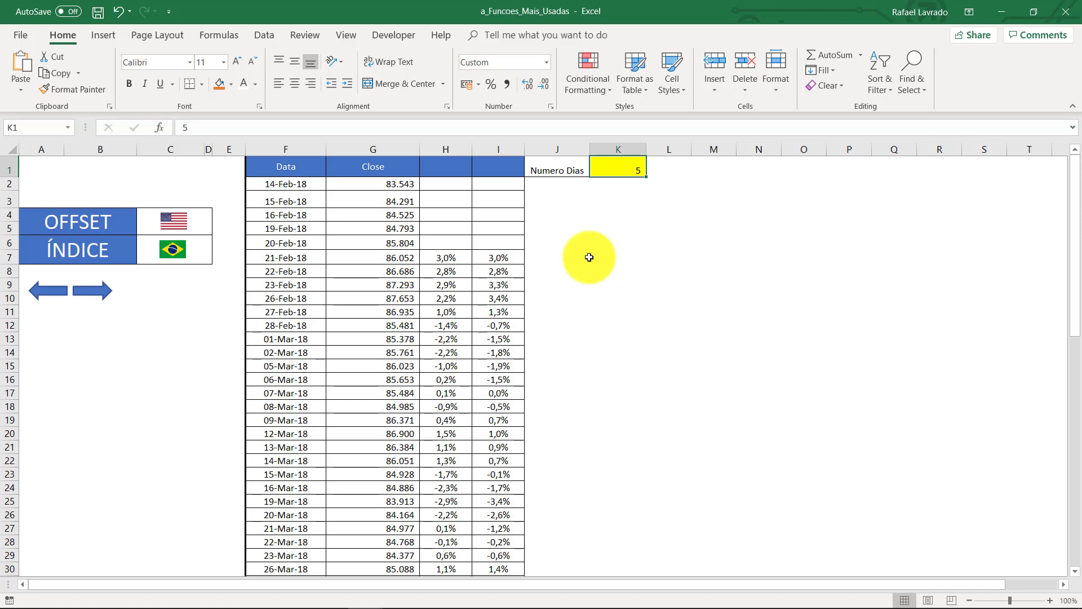
Check the OFFSET return formula in I7, and set Numero Dias in K1 to 3.
{"action": "left_click", "coordinate": [500, 257]}
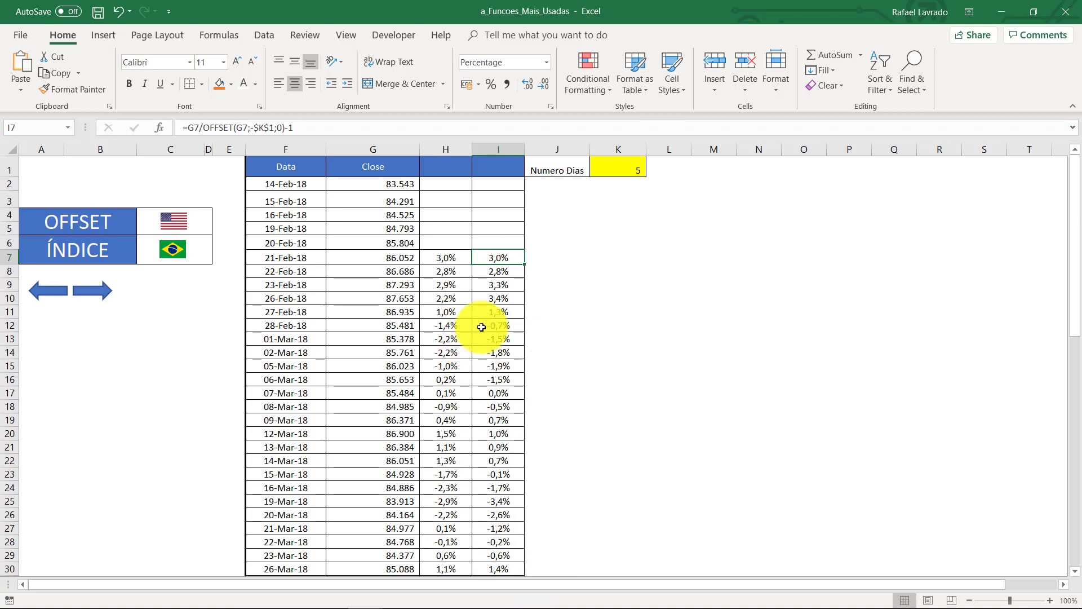
{"action": "left_click", "coordinate": [627, 170]}
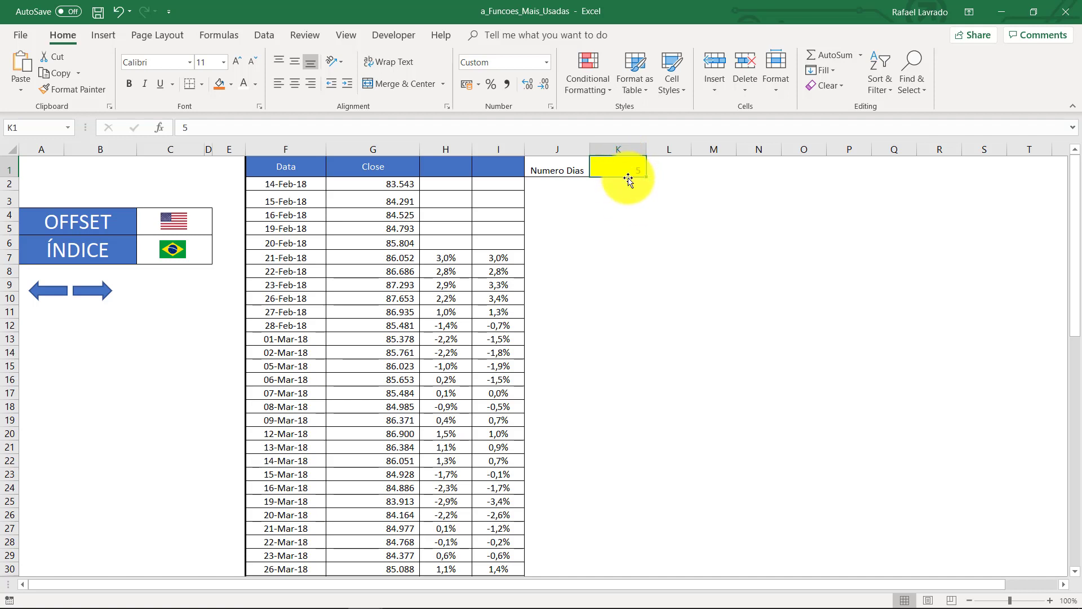
{"action": "type", "text": "3"}
{"action": "key", "text": "Return"}
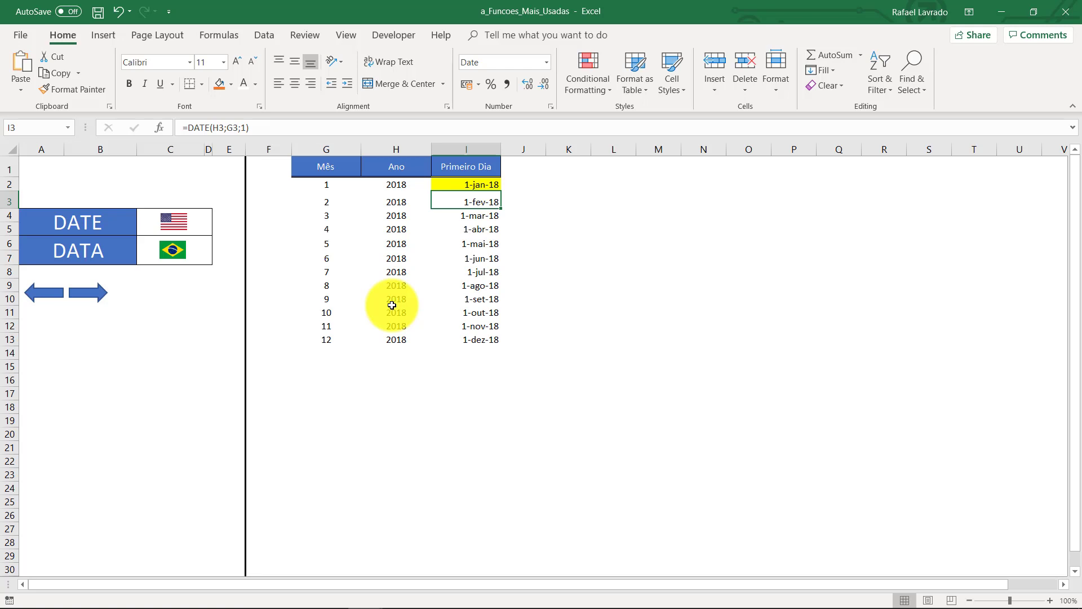
Examine the DATE formula in I3 that builds the first day of the month from year and month.
{"action": "left_click", "coordinate": [282, 128]}
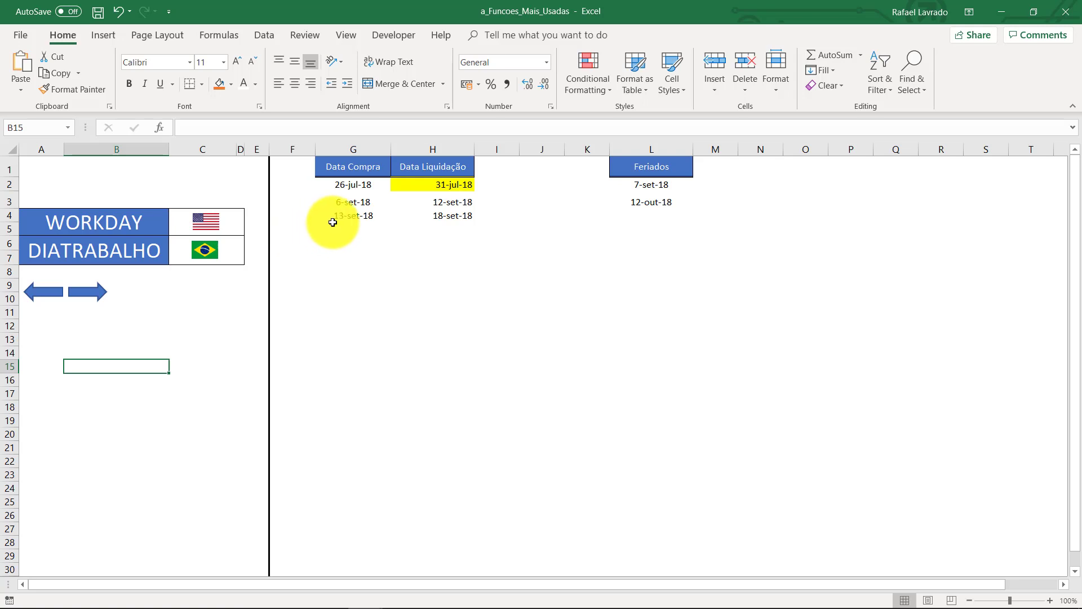
Examine the WORKDAY formula in H2, including its purchase date, days and holidays arguments.
{"action": "key", "text": "ctrl+z"}
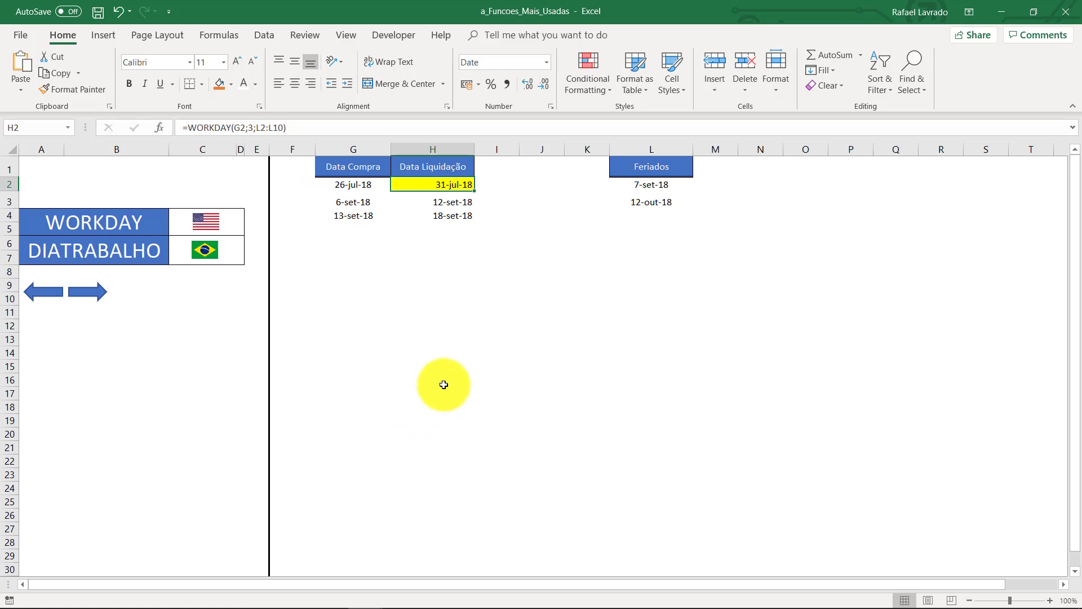
{"action": "left_click", "coordinate": [252, 128]}
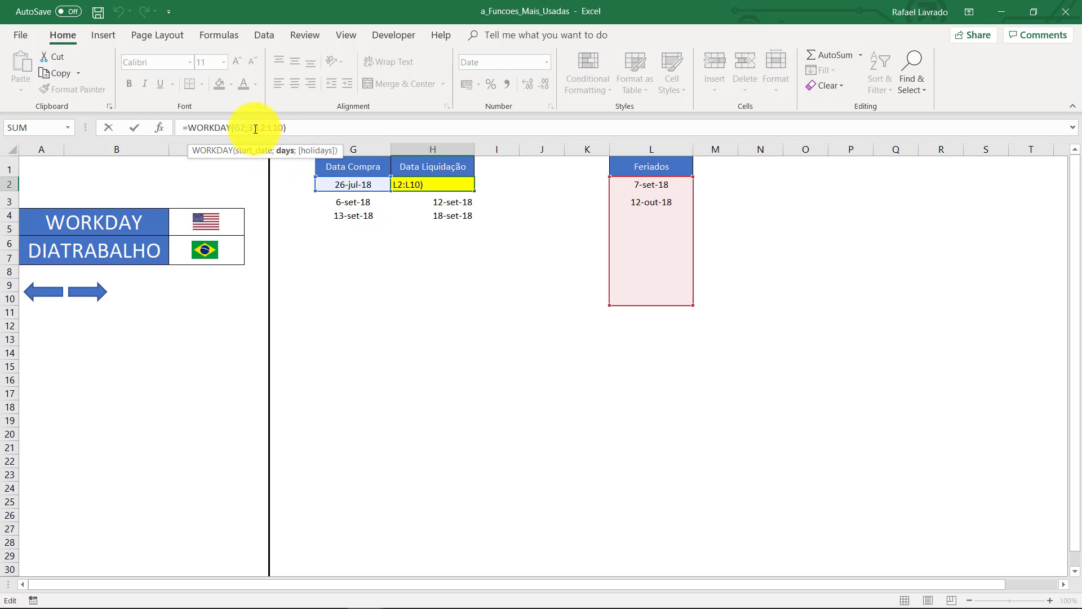
{"action": "key", "text": "Return"}
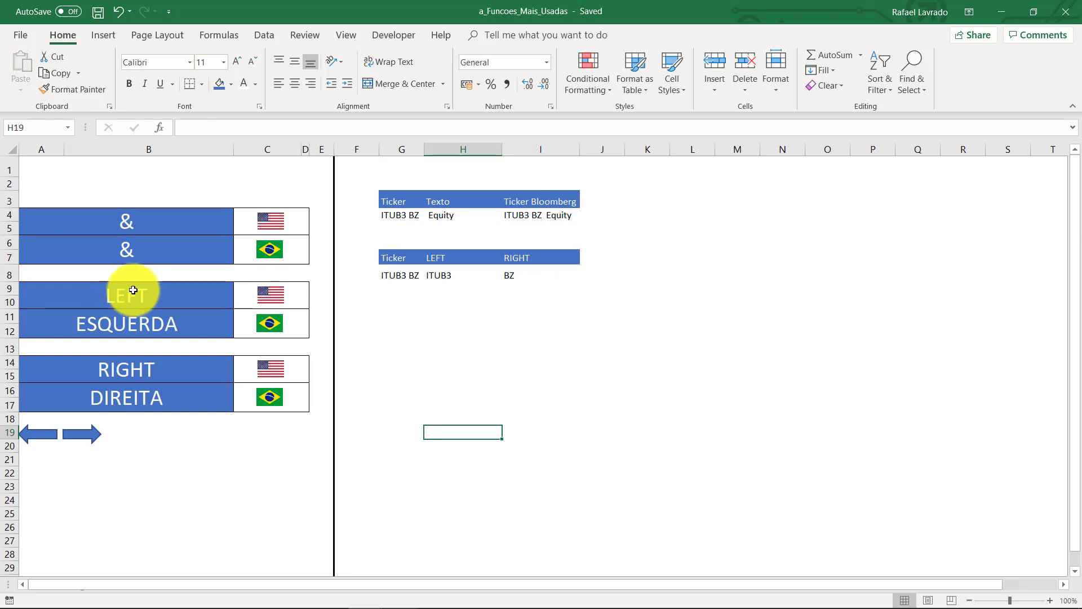
Examine how the & operator in I4 joins the ticker in G4 with the text in H4.
{"action": "left_click", "coordinate": [164, 223]}
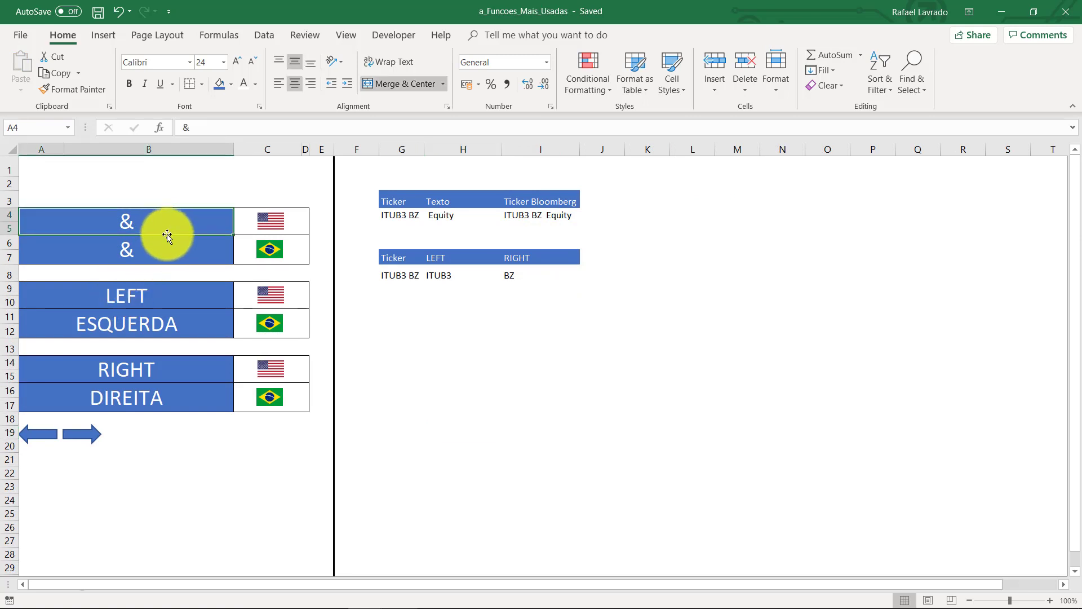
{"action": "left_click", "coordinate": [395, 215]}
{"action": "left_click", "coordinate": [451, 217]}
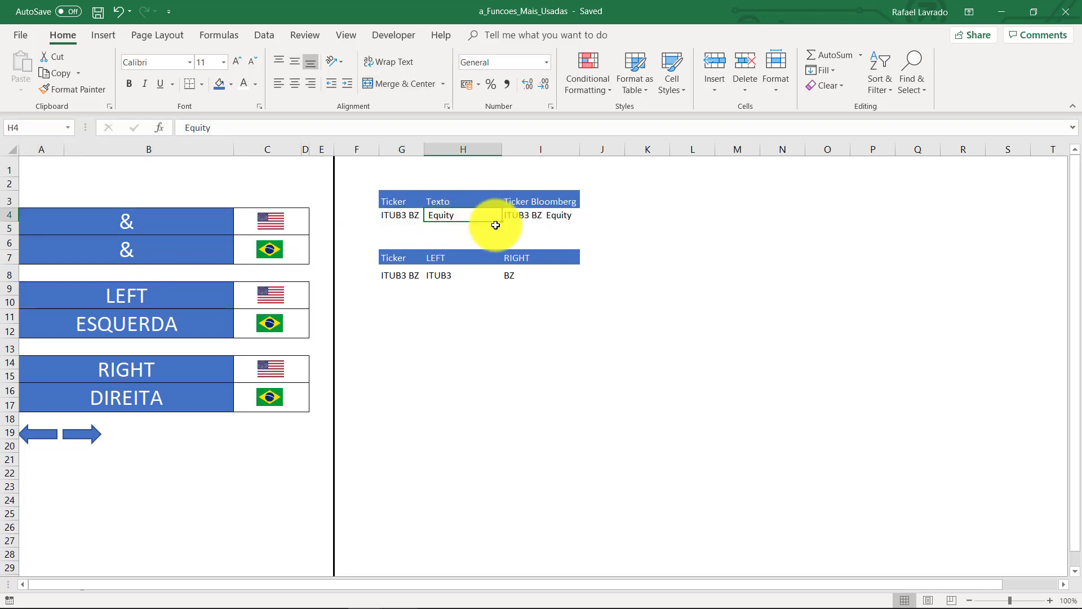
{"action": "left_click", "coordinate": [514, 217]}
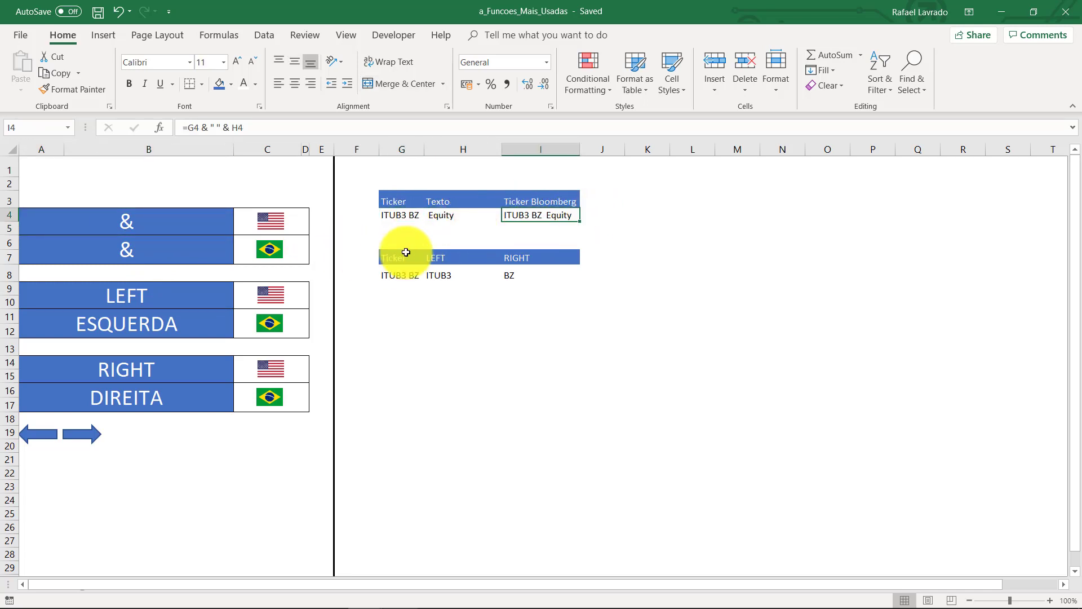
Examine the LEFT formula in H8 and the RIGHT formula in I8 that split the ticker text.
{"action": "key", "text": "Down"}
{"action": "key", "text": "Down"}
{"action": "key", "text": "Down"}
{"action": "key", "text": "Down"}
{"action": "key", "text": "Left"}
{"action": "key", "text": "F2"}
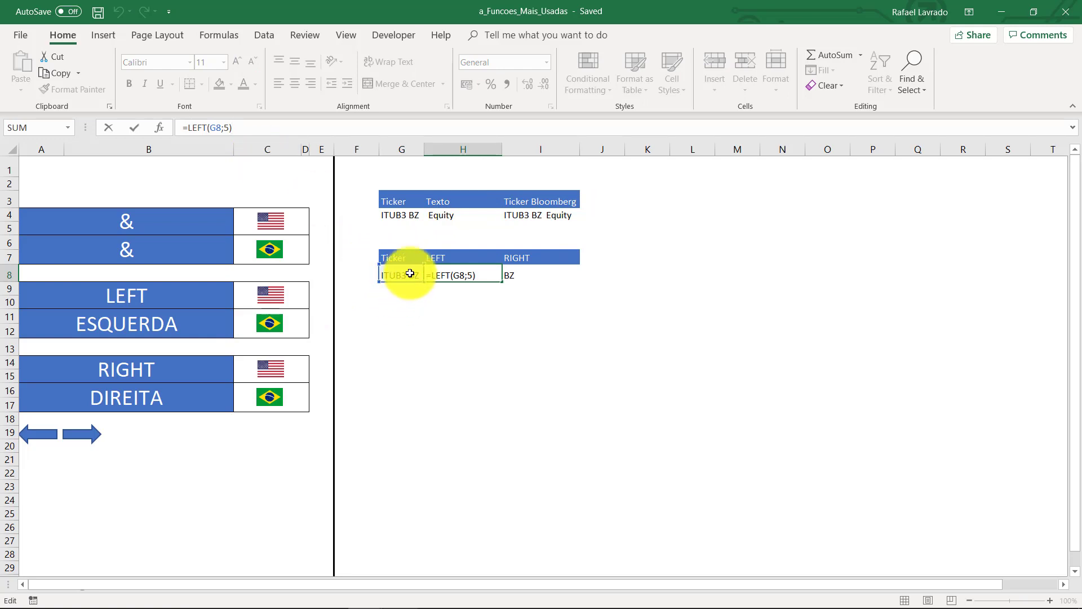
{"action": "left_click", "coordinate": [558, 277]}
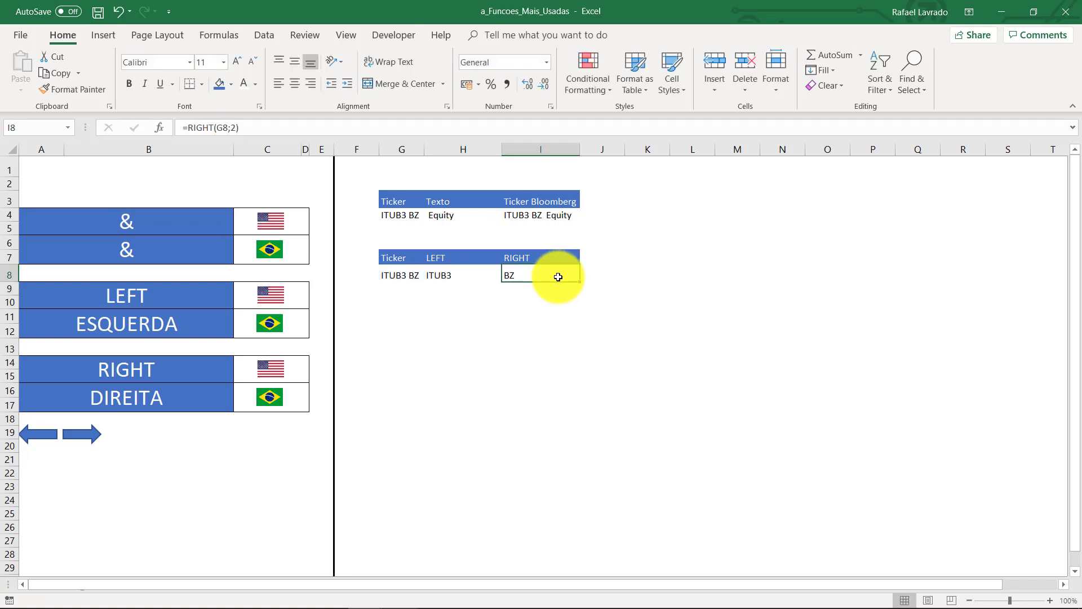